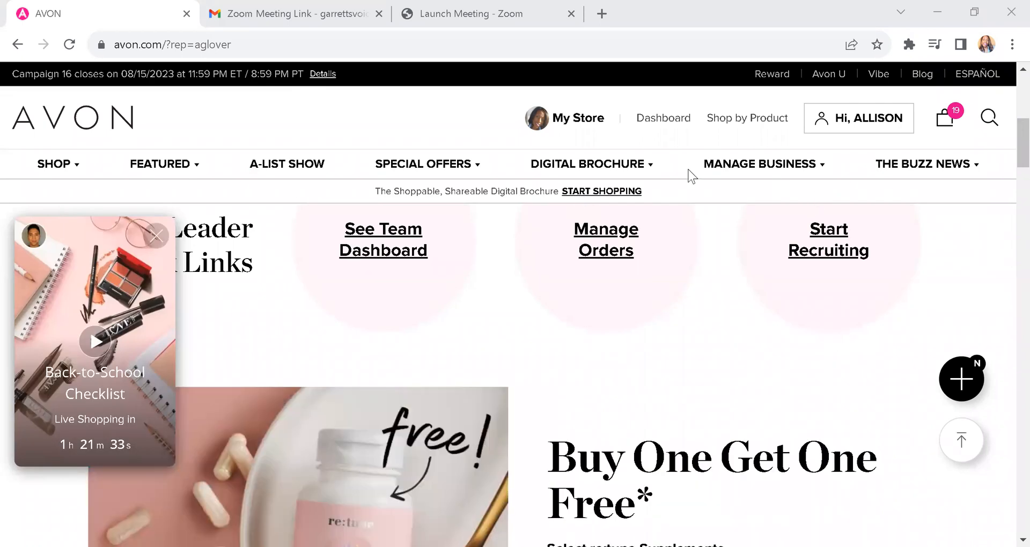
Open the Promotion Tool from the marketing options for managing the business.
mouse_move(780, 167)
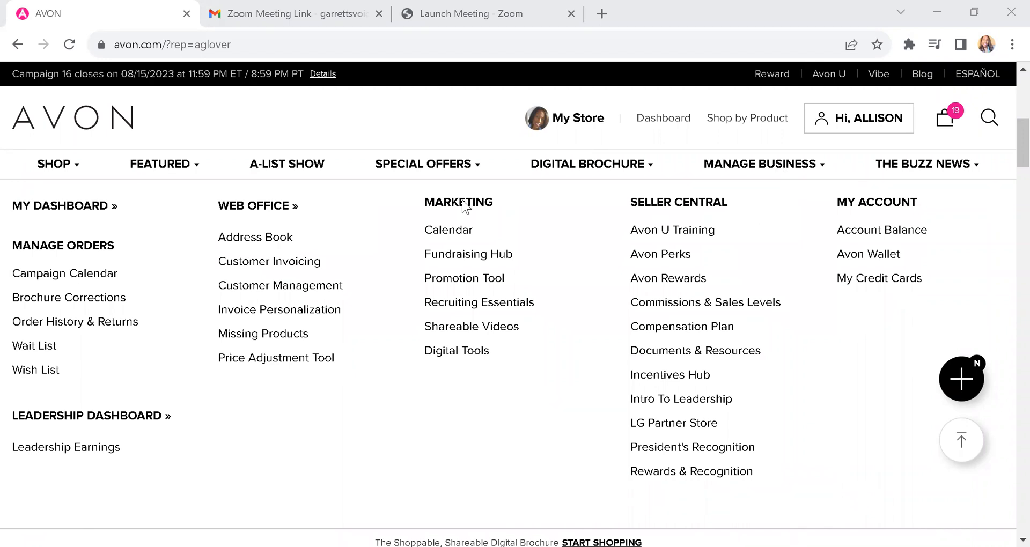
left_click(468, 283)
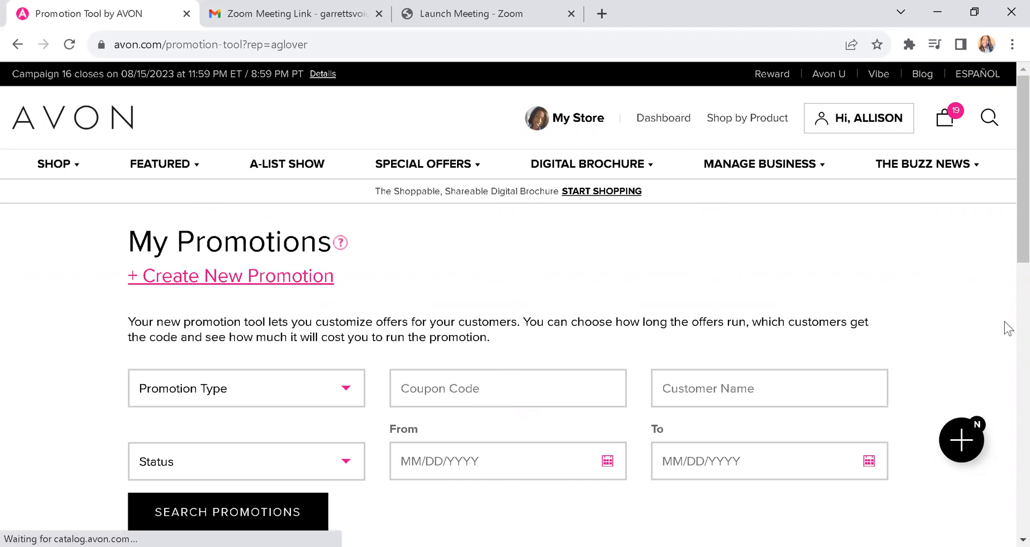
scroll(1004, 231, "down", 4)
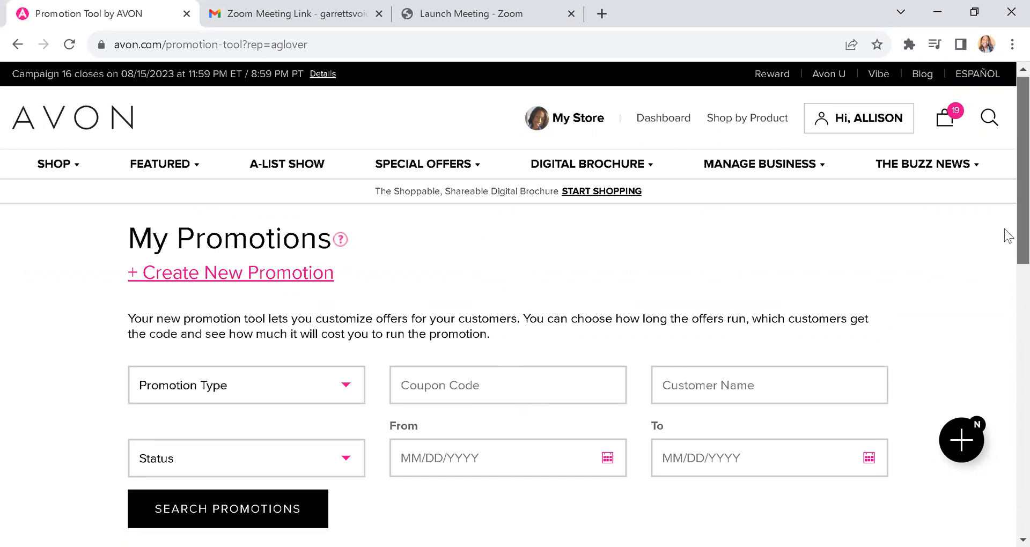
scroll(1006, 269, "up", 2)
scroll(1009, 223, "up", 2)
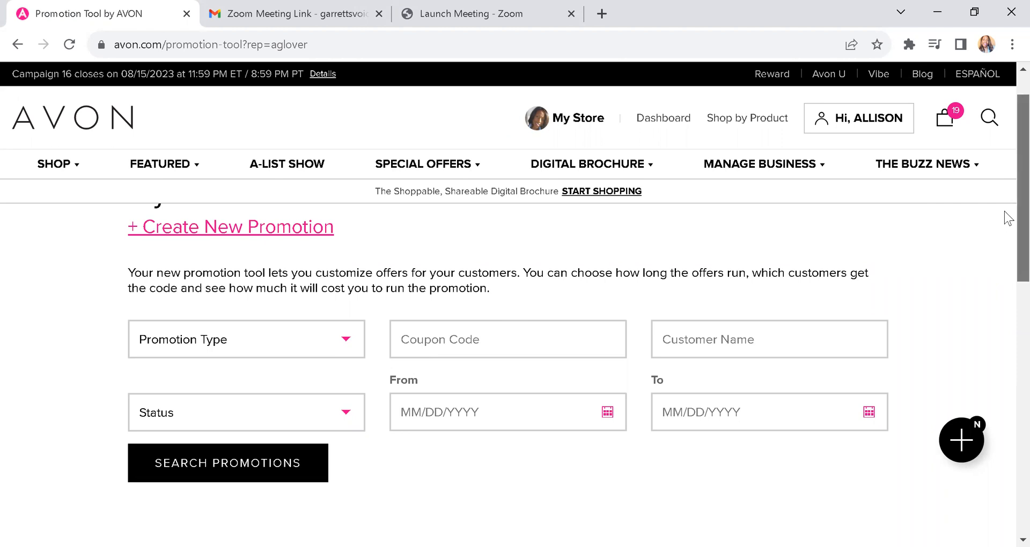
scroll(1005, 218, "up", 1)
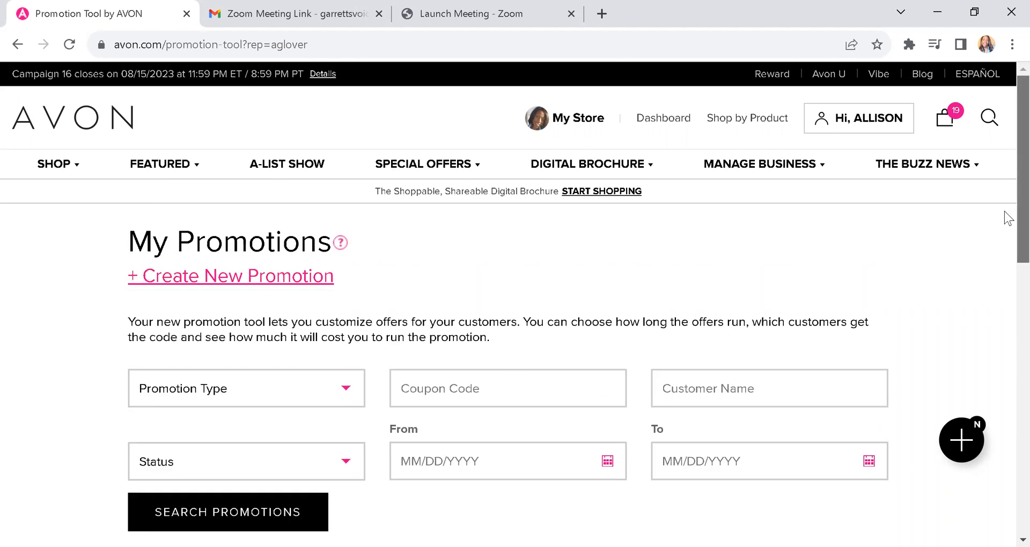
left_click(284, 287)
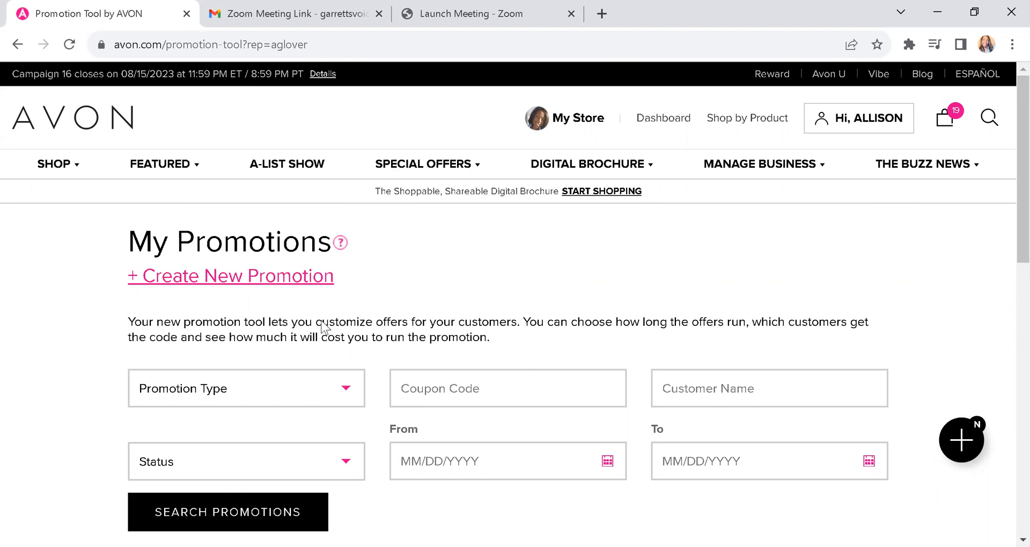
Set the promotion type filter on the My Promotions page to Order Discount.
mouse_move(725, 165)
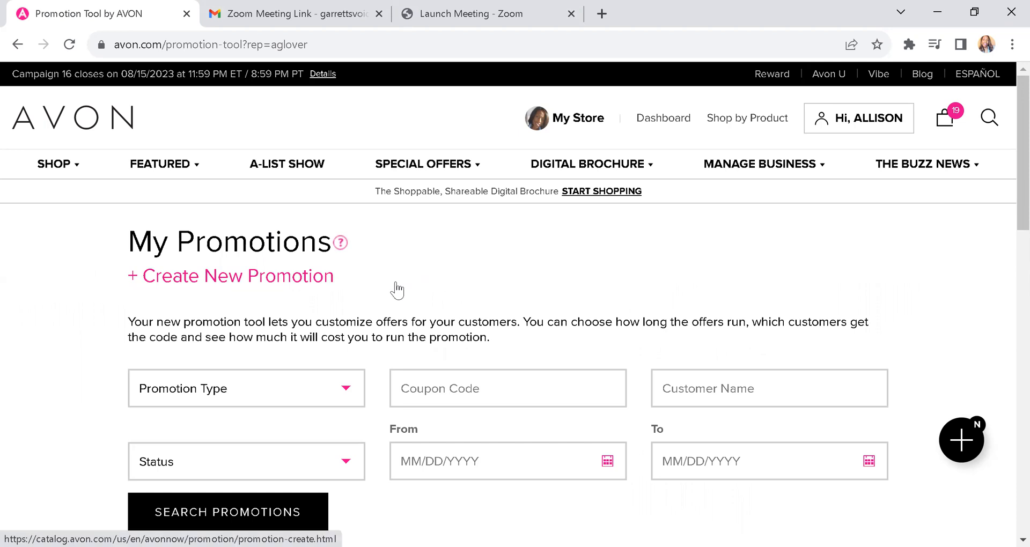
left_click(345, 392)
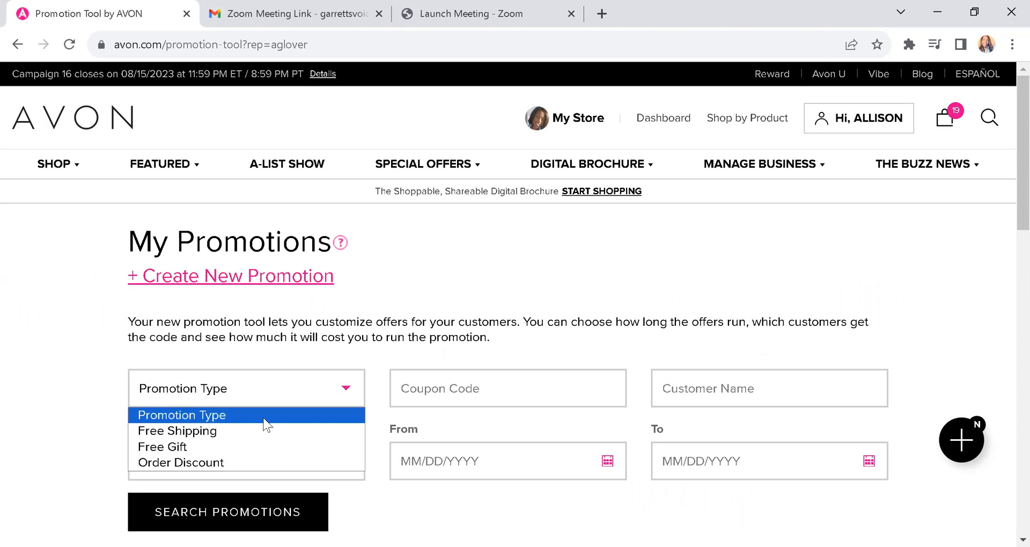
left_click(235, 462)
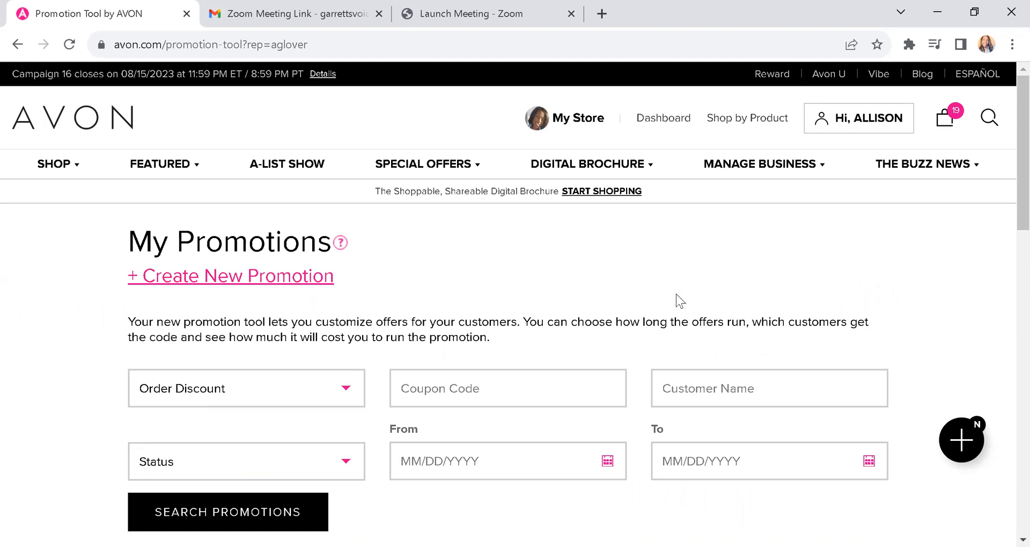
Start a new promotion and choose the "Free fmg Cashmere Ultimate Volume Mascara with $50 order" offer.
left_click(307, 284)
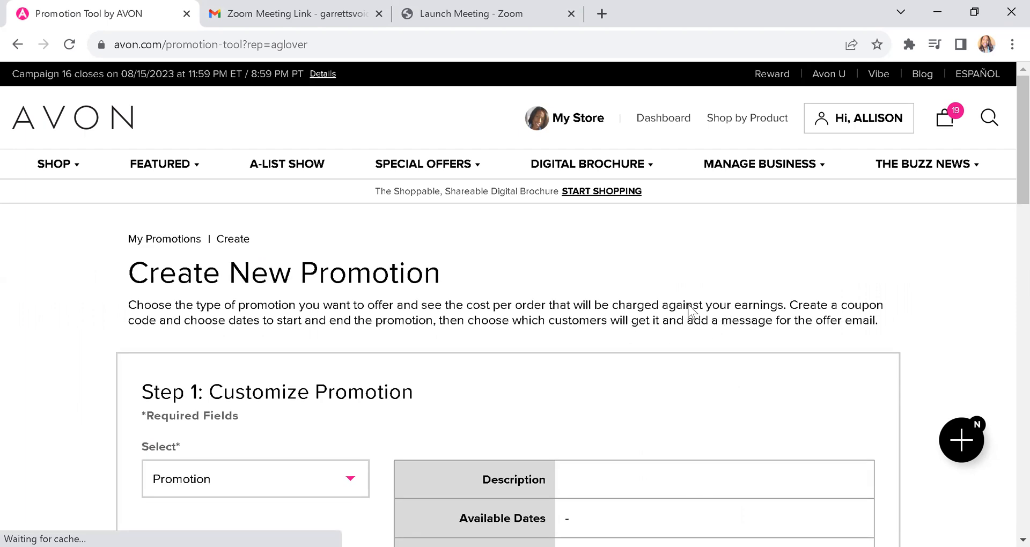
scroll(1008, 168, "down", 6)
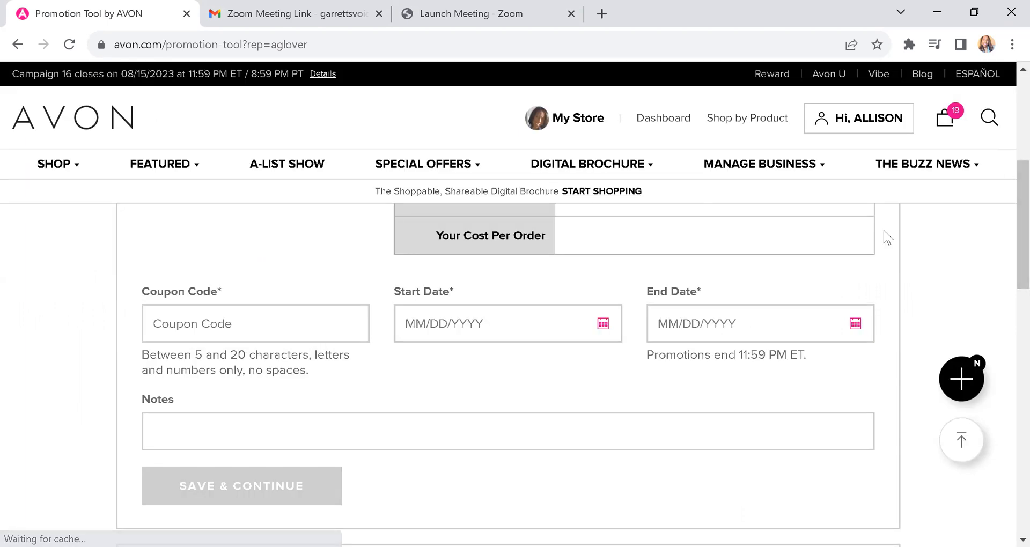
scroll(1007, 204, "up", 3)
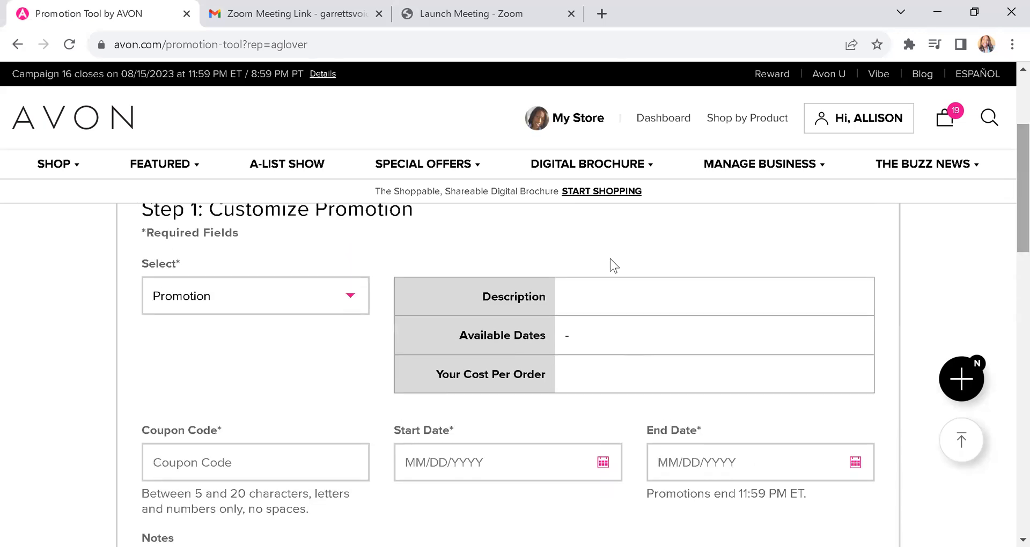
left_click(309, 304)
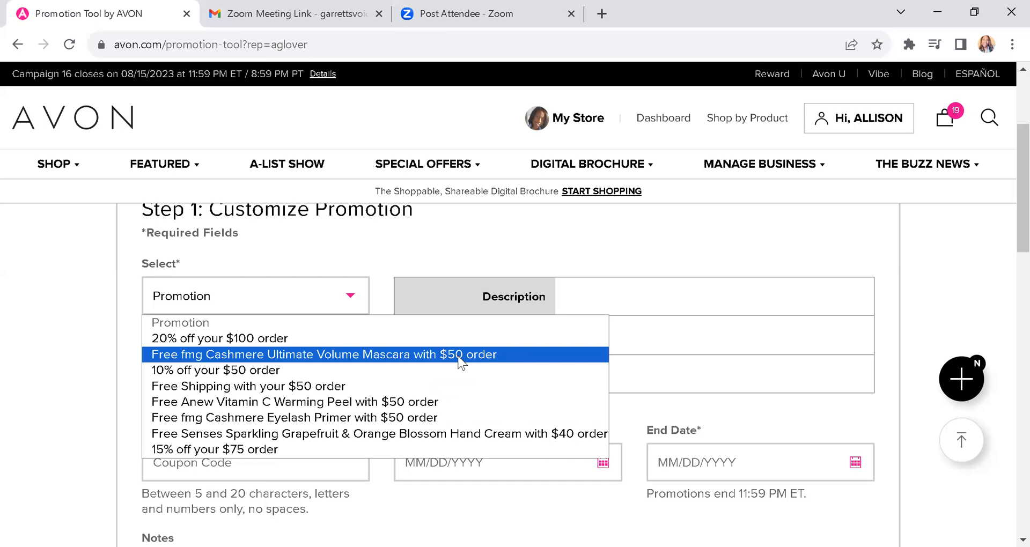
left_click(461, 363)
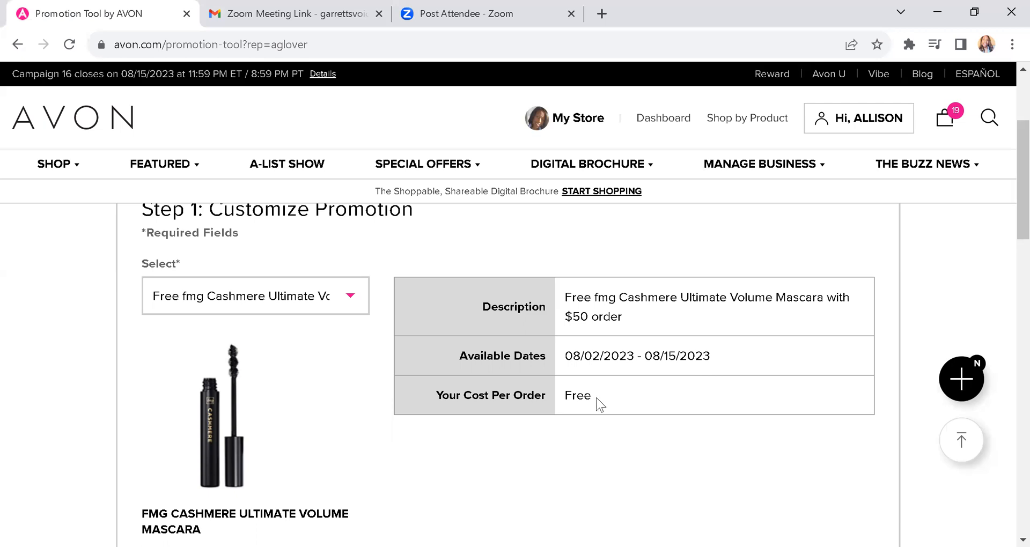
Set the new promotion's coupon code to "mascara".
left_click_drag(1018, 195, 285, 399)
left_click(266, 398)
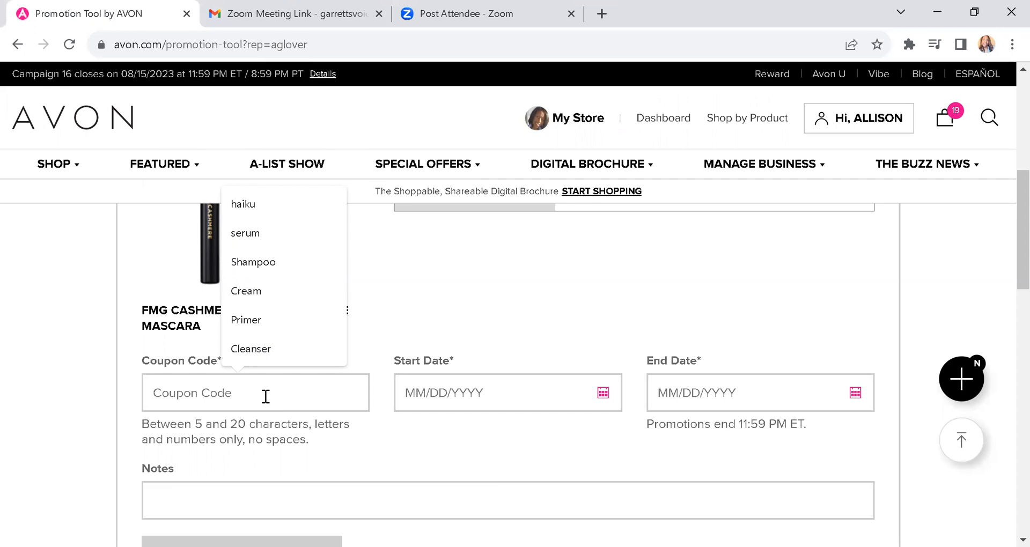
type("mascara")
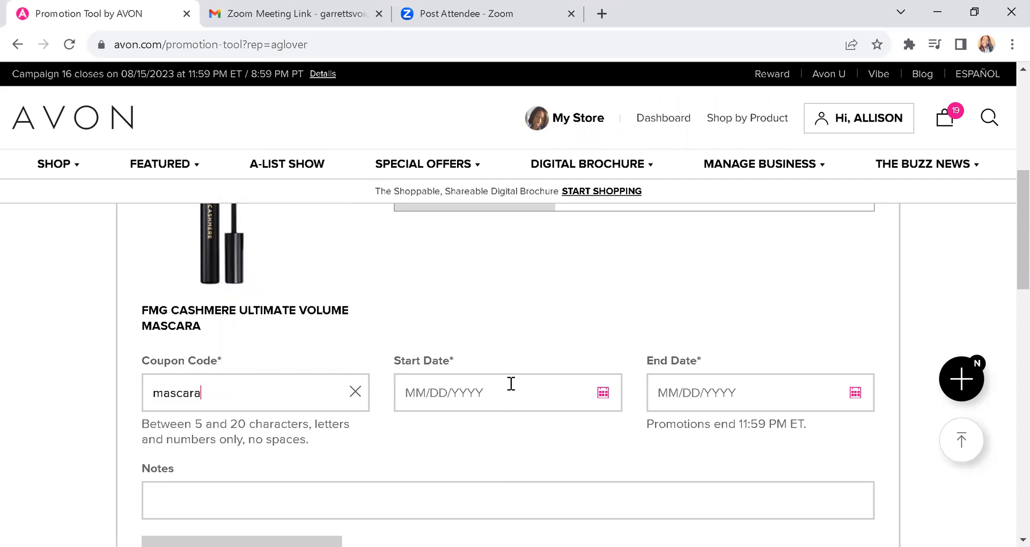
left_click(604, 392)
scroll(588, 329, "down", 3)
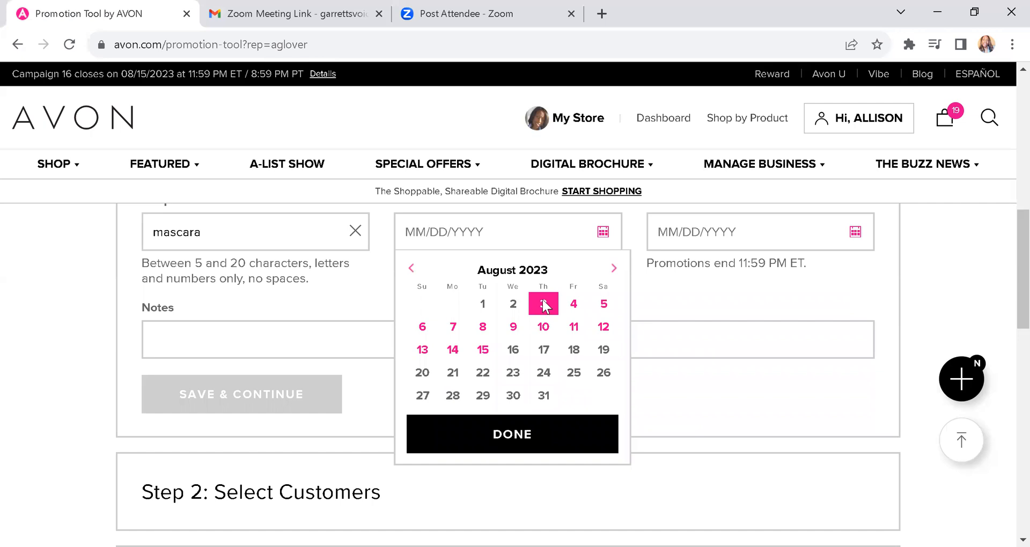
left_click(531, 440)
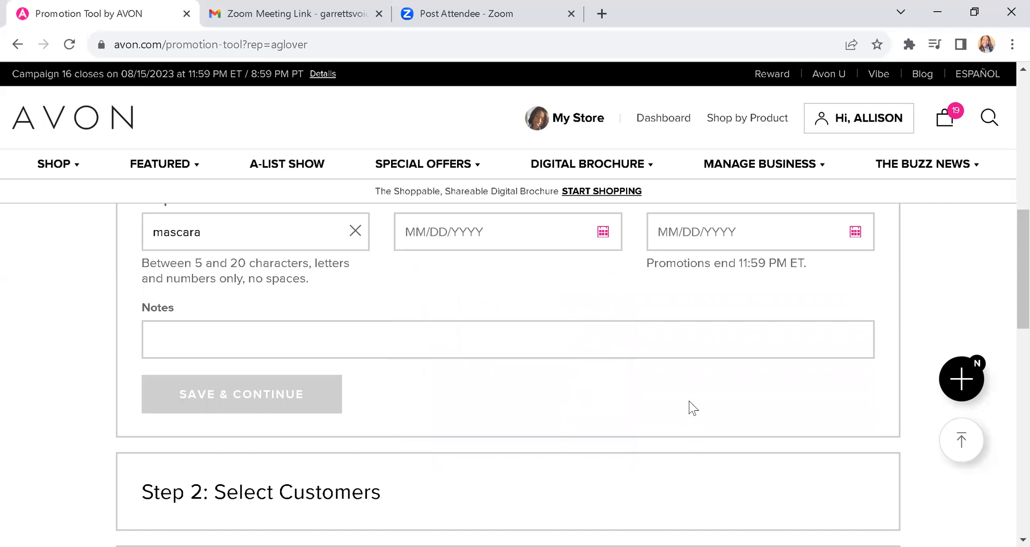
Set the promotion's start date to 08/04/2023 and end date to 08/15/2023, and save to continue to customer selection.
left_click(605, 235)
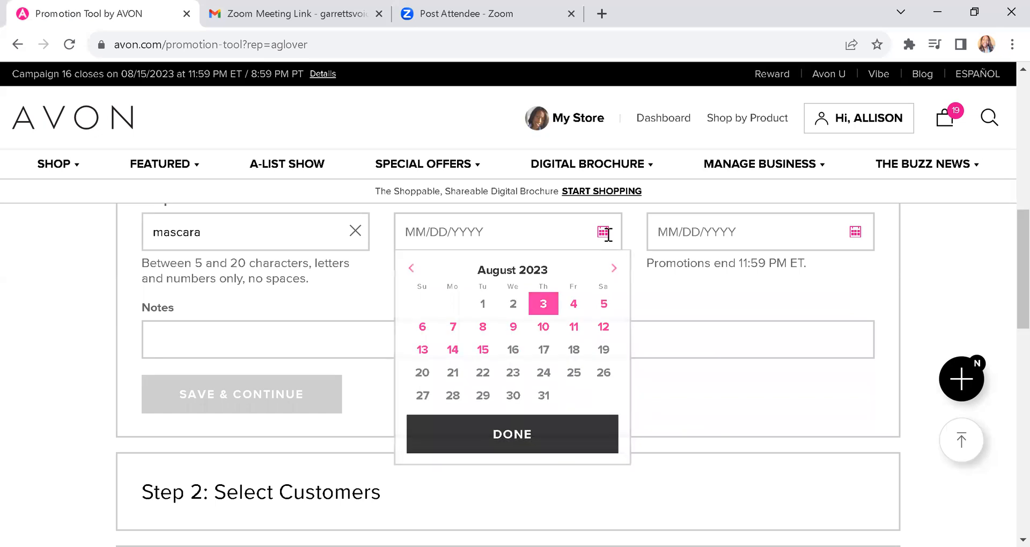
left_click(574, 308)
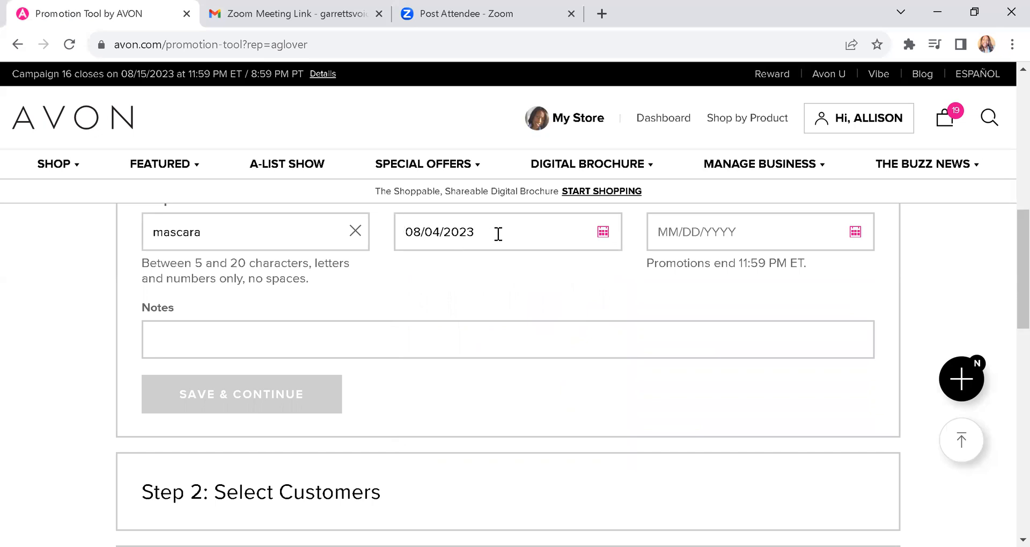
left_click(855, 232)
left_click(735, 350)
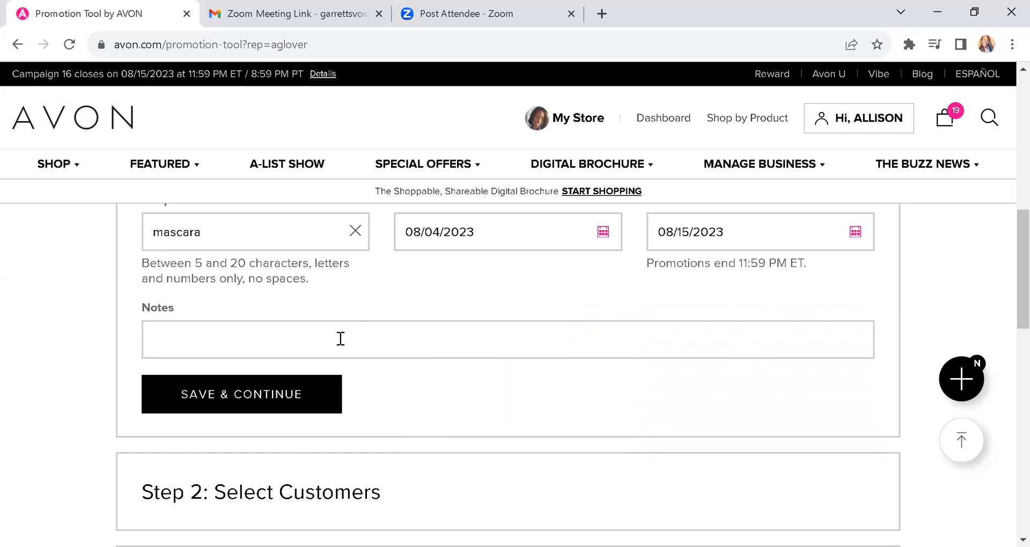
left_click(241, 407)
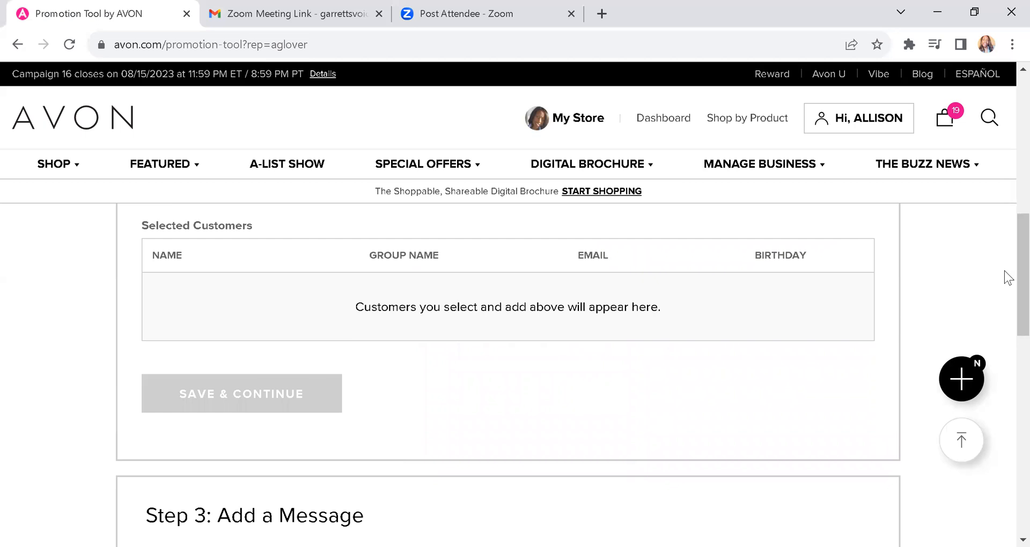
Filter the customer list in Step 2 by the group 2021 Ecustomers.
scroll(1006, 300, "down", 4)
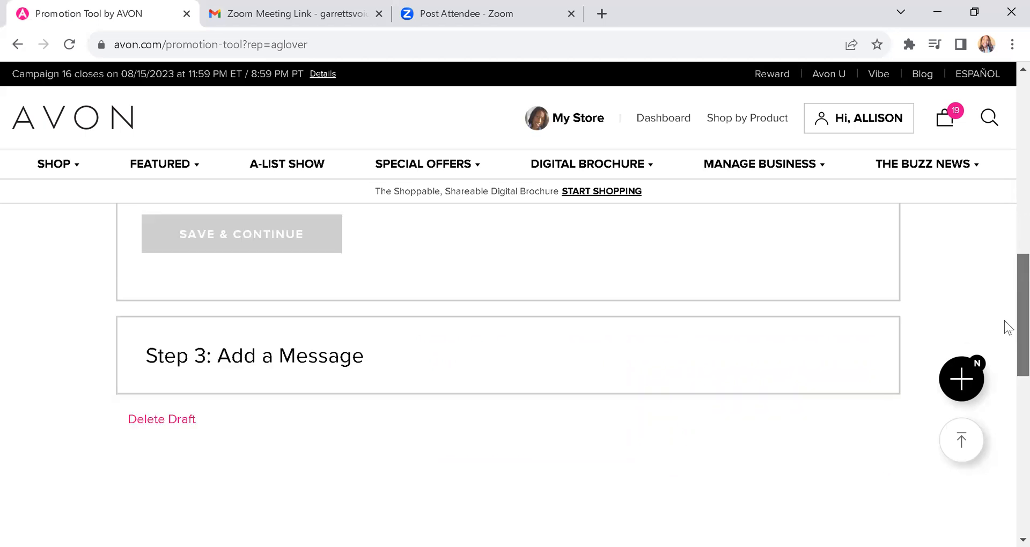
scroll(1006, 285, "up", 7)
scroll(1004, 252, "up", 4)
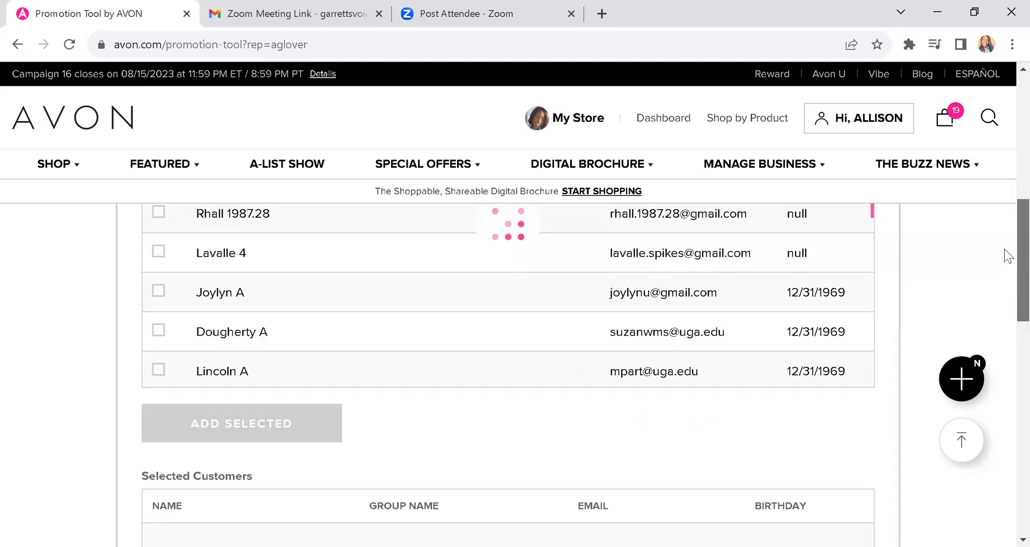
scroll(1006, 220, "up", 2)
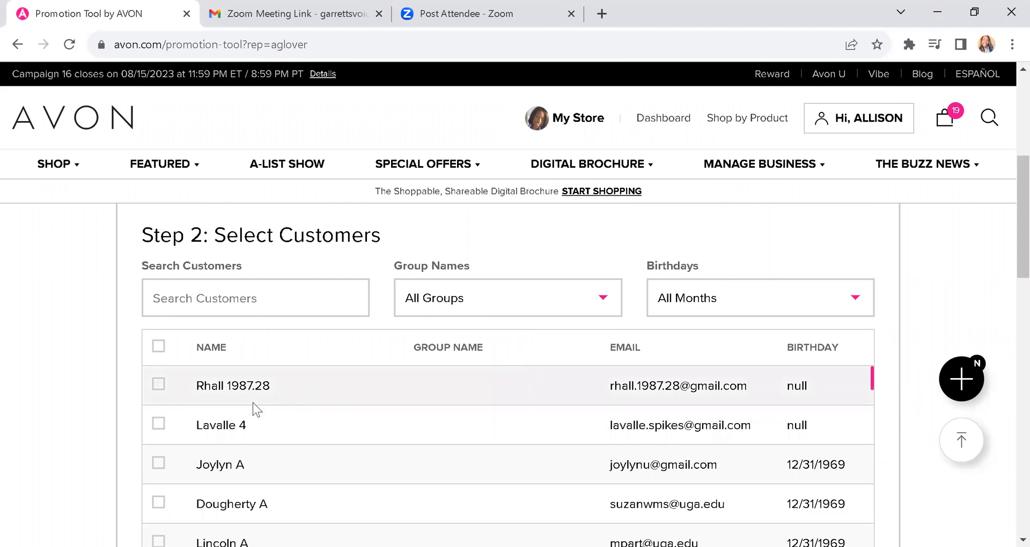
left_click(495, 302)
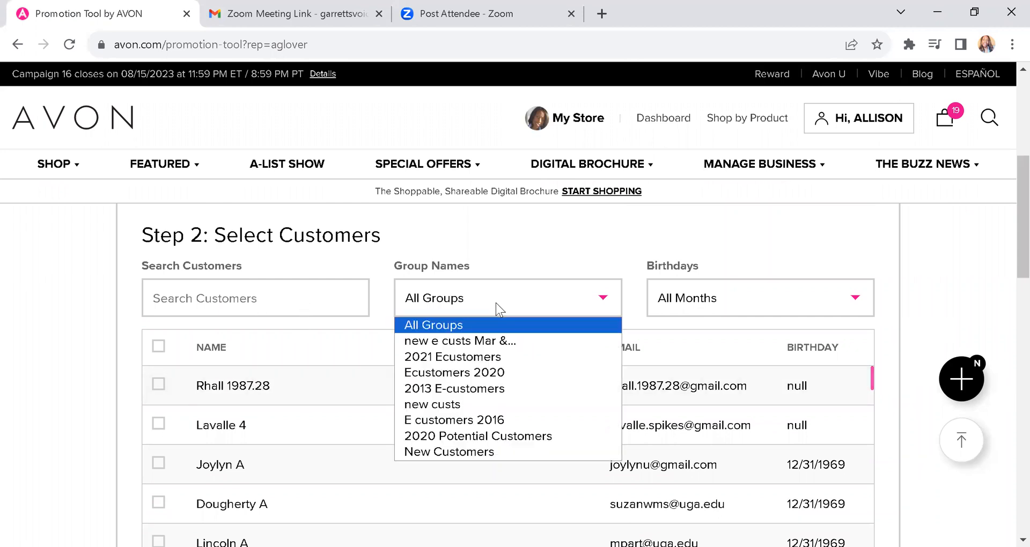
left_click(440, 357)
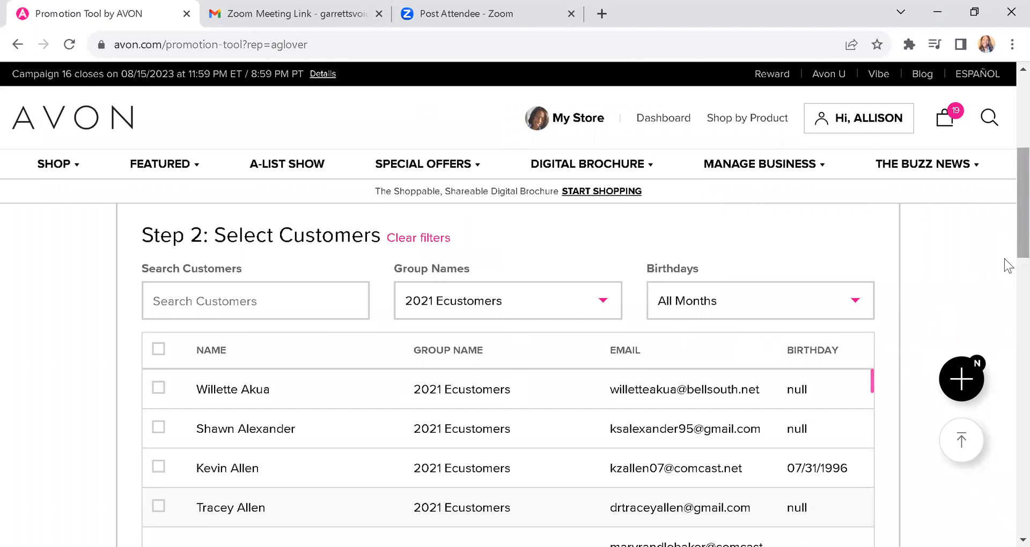
Select all customers in the filtered 2021 Ecustomers list and add them to the promotion's selected customers.
scroll(1006, 260, "down", 4)
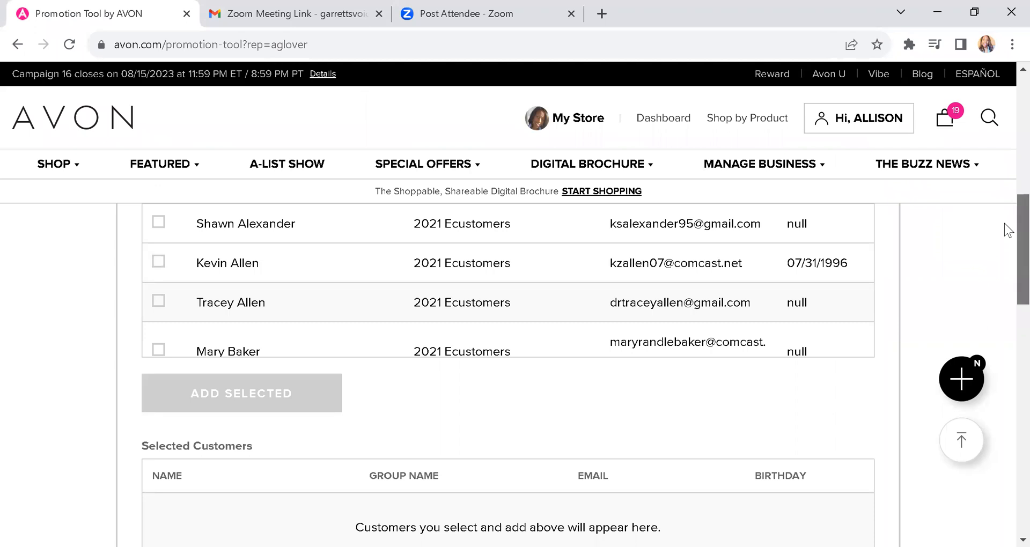
scroll(1005, 226, "up", 4)
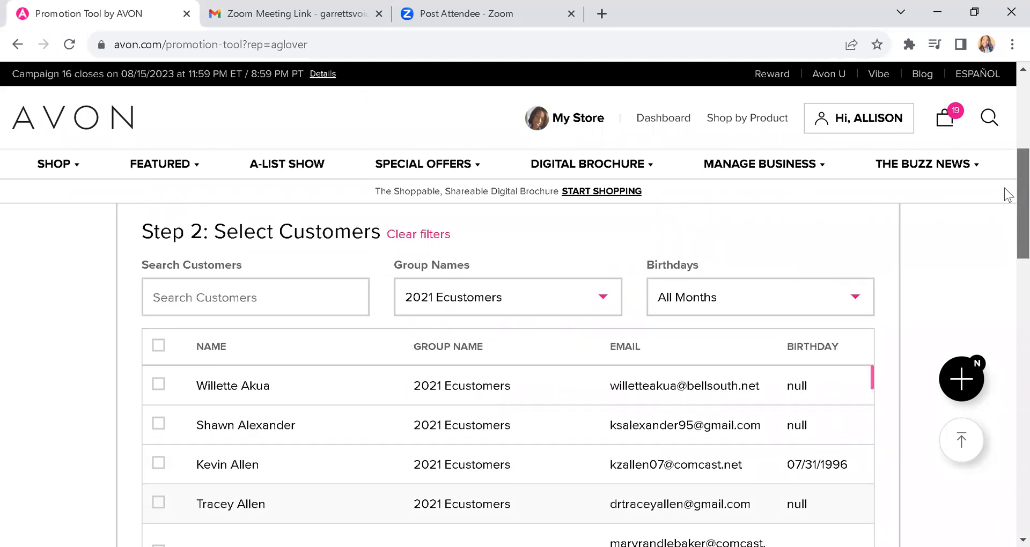
scroll(1005, 187, "up", 1)
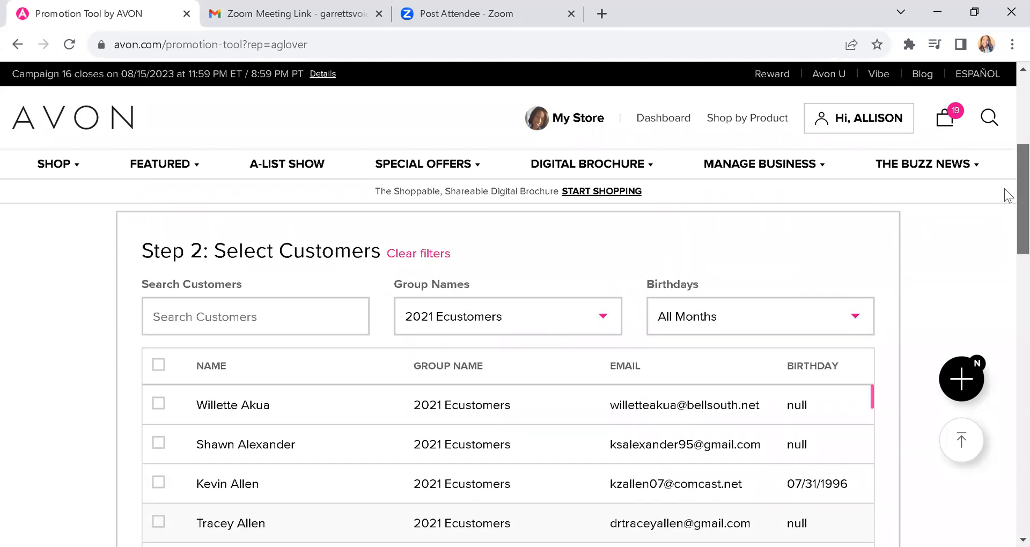
scroll(1004, 186, "down", 1)
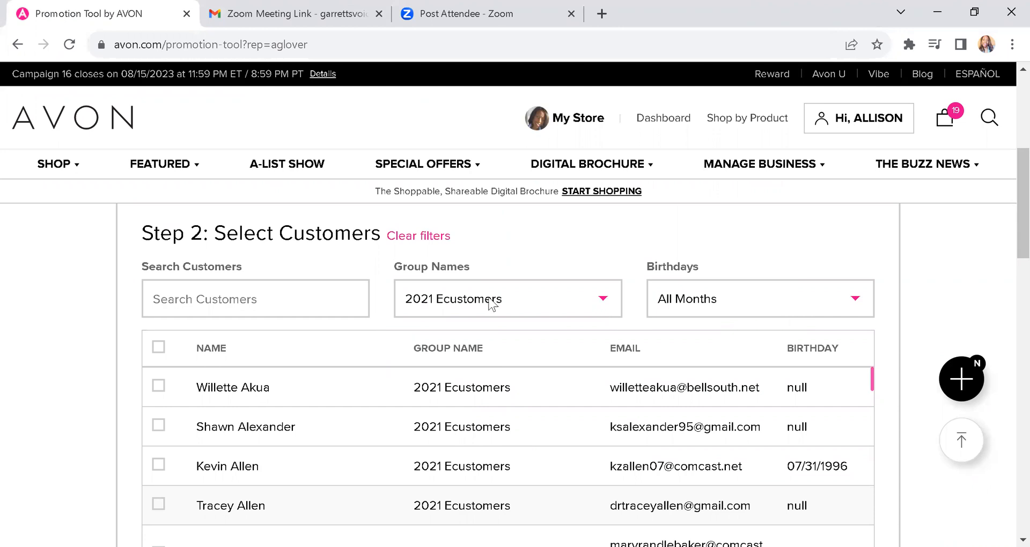
left_click(159, 348)
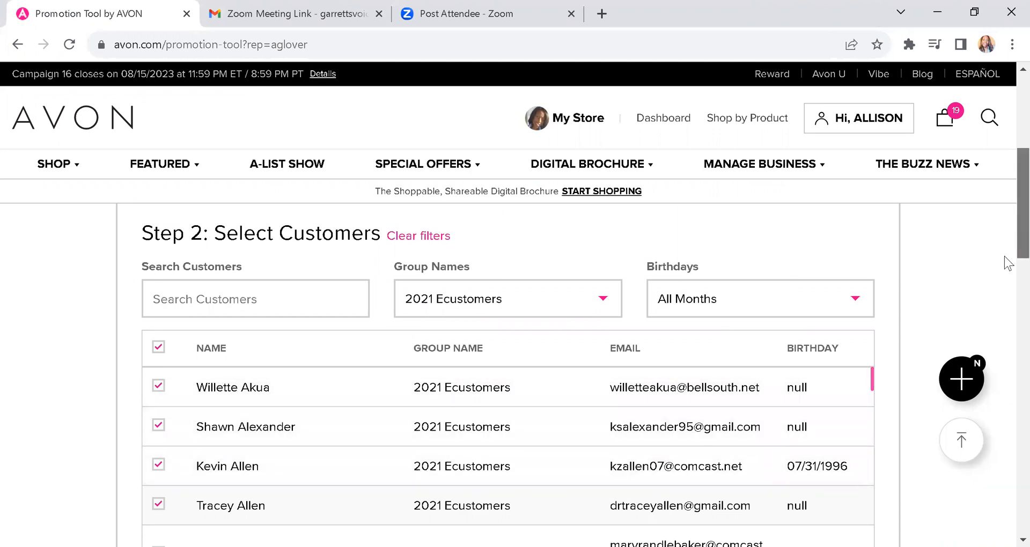
scroll(1008, 247, "down", 6)
scroll(1007, 300, "up", 3)
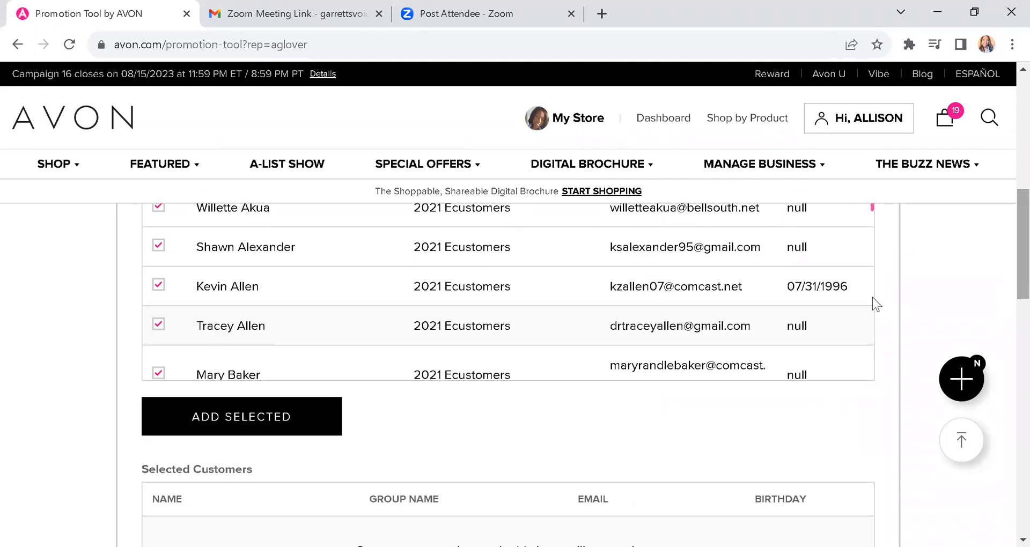
left_click(284, 420)
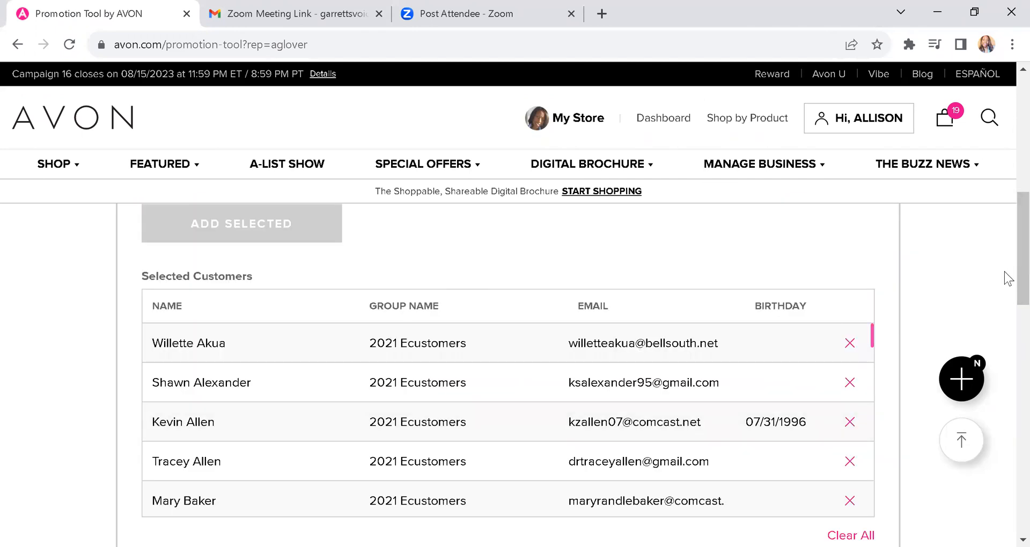
scroll(1008, 290, "down", 1)
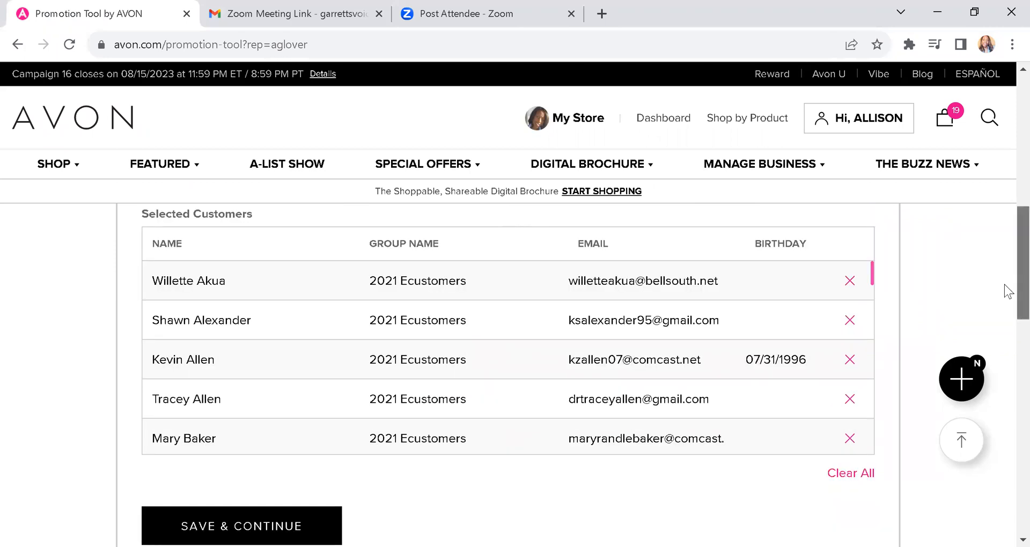
Save the selected 2021 Ecustomers recipients in Step 2 and continue to Step 3: Add a Message.
scroll(1008, 292, "down", 5)
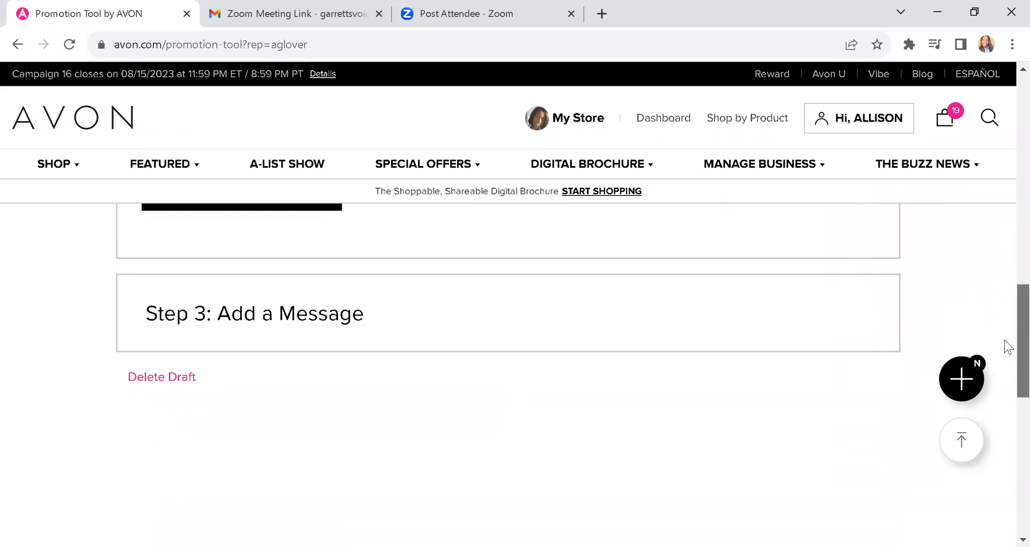
scroll(1005, 345, "up", 2)
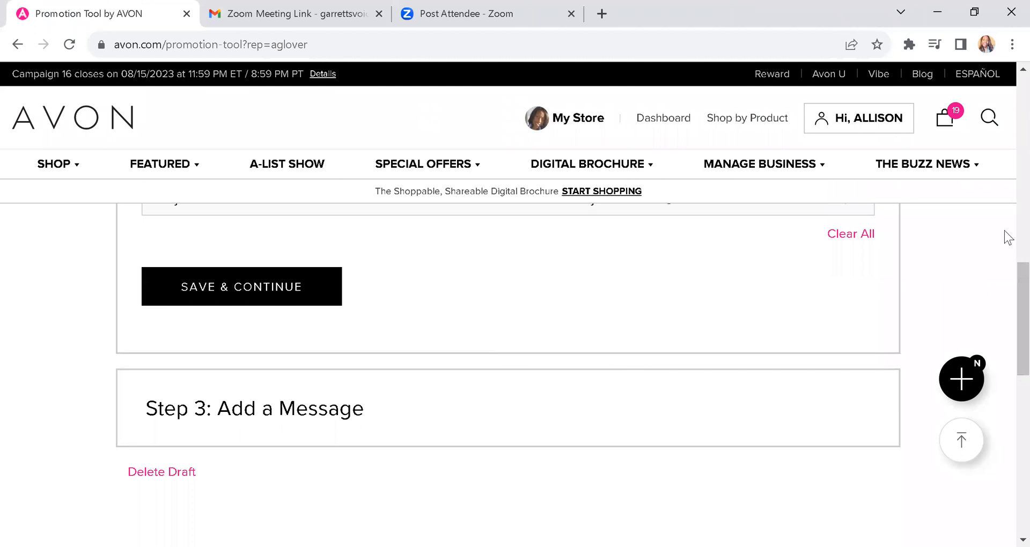
scroll(1008, 244, "up", 3)
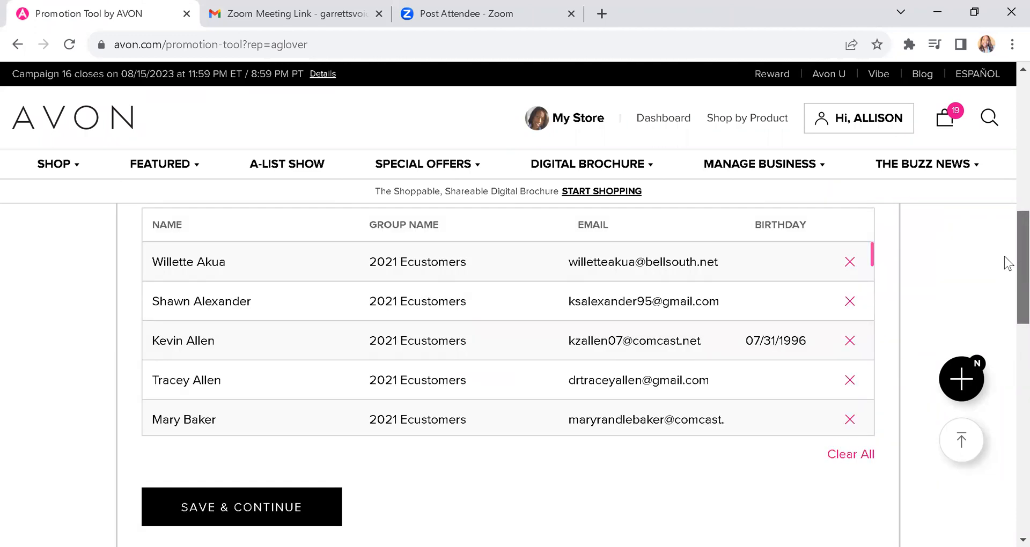
scroll(1005, 262, "down", 3)
left_click(224, 314)
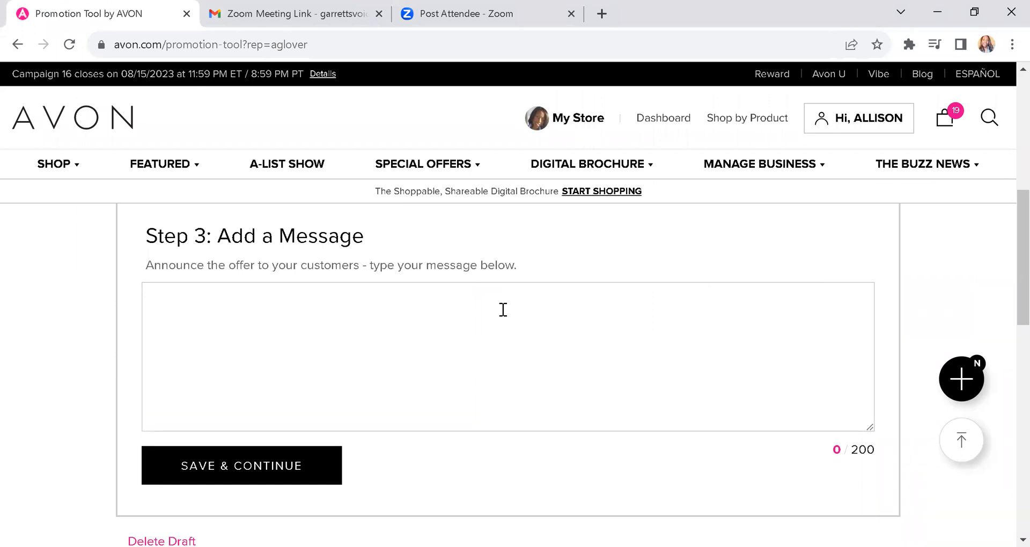
Save Step 3 with the message left blank, review the promotion summary, and close the review without submitting.
left_click(464, 305)
left_click(291, 473)
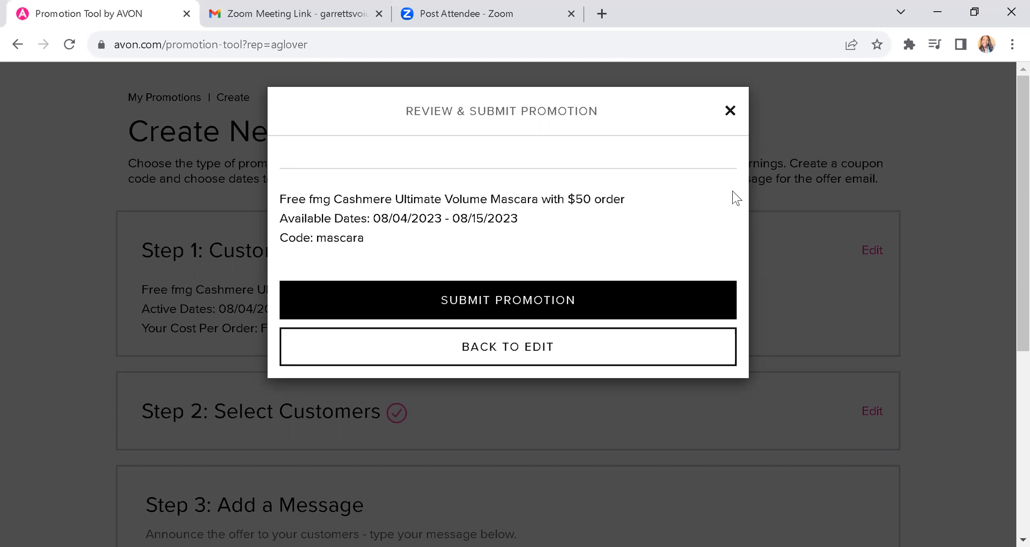
left_click(731, 111)
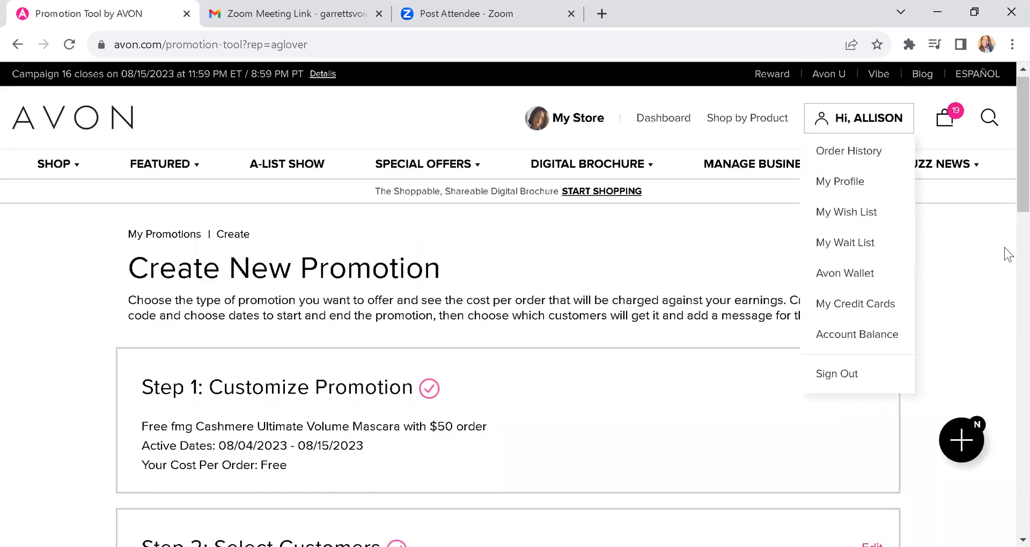
scroll(1009, 253, "down", 4)
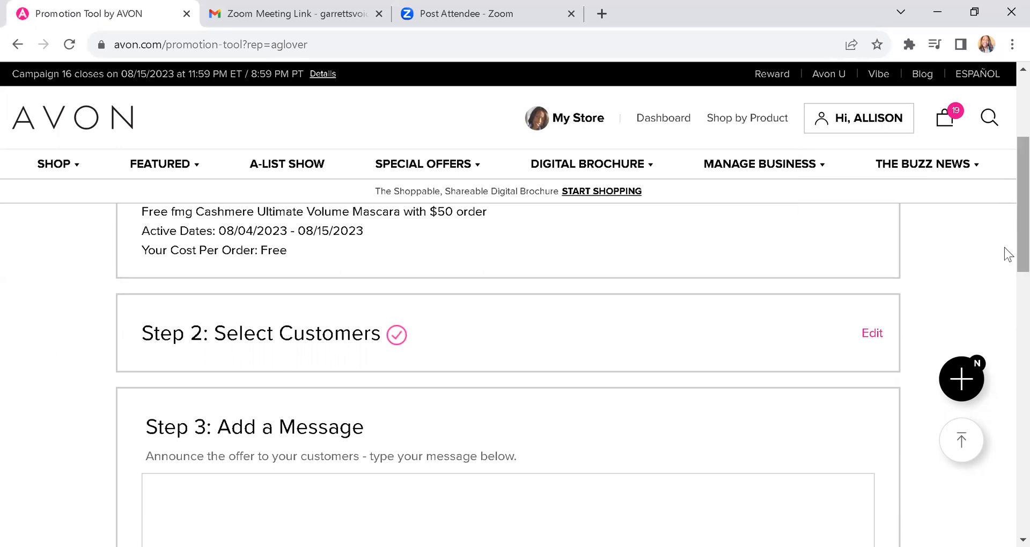
scroll(1005, 239, "up", 4)
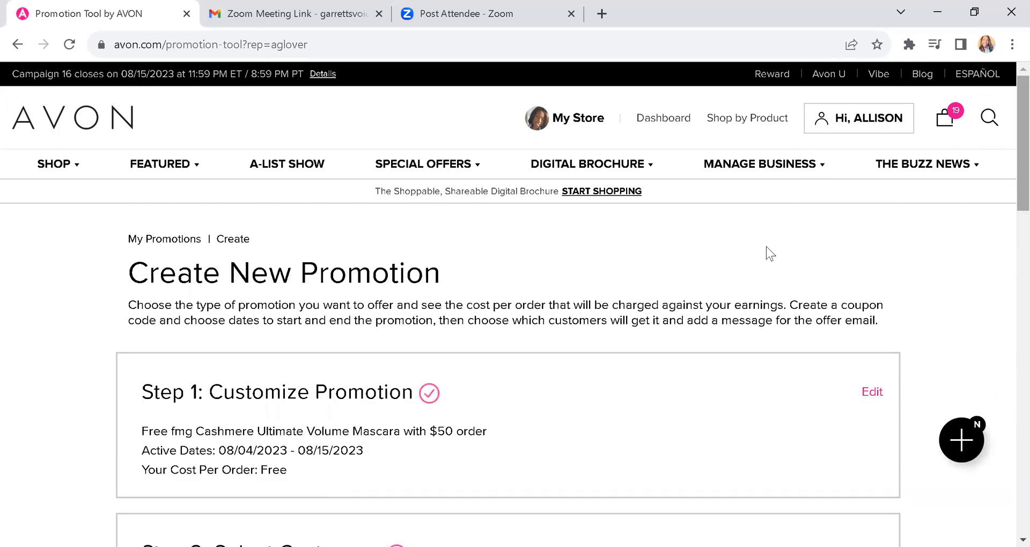